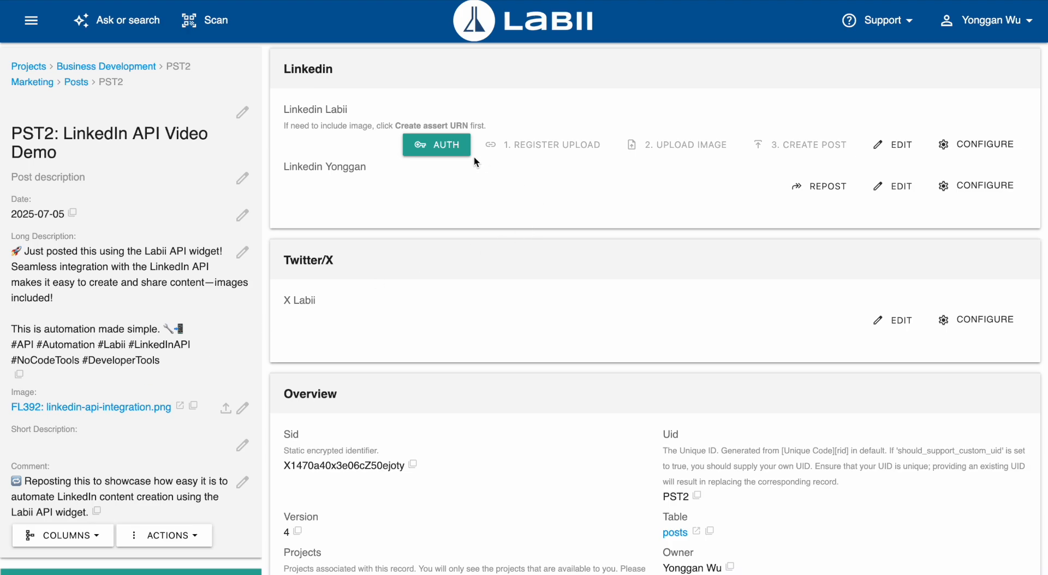
# Authorize the Linkedin Labii column, register the image upload and upload the record's image to LinkedIn.
pyautogui.click(436, 145)
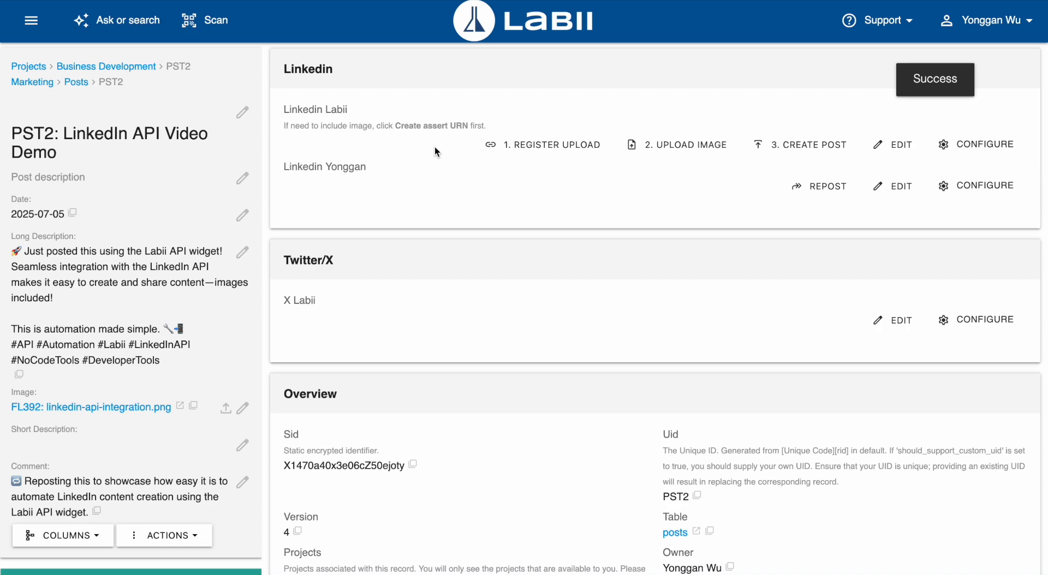
pyautogui.click(536, 148)
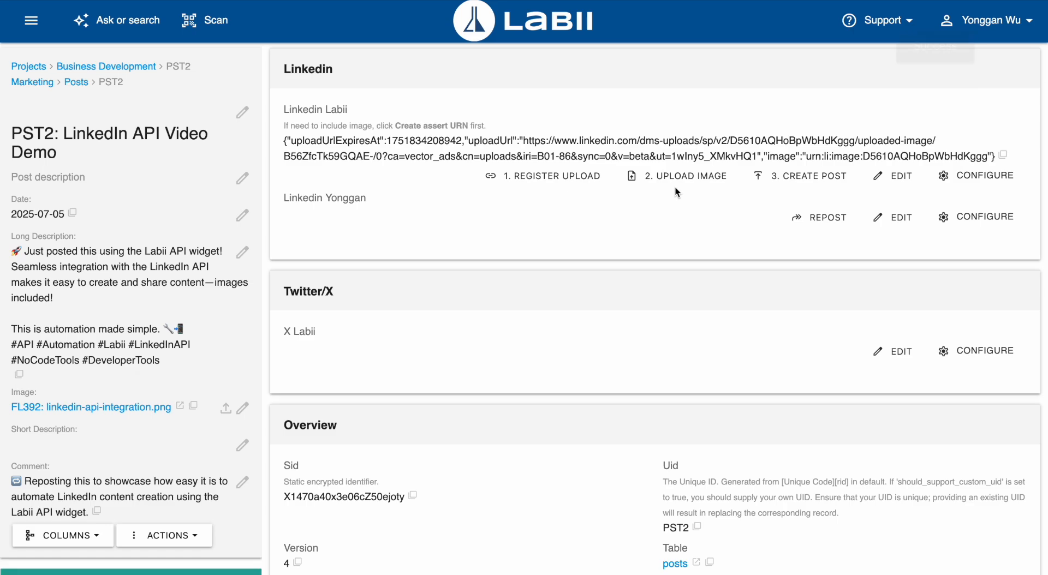
pyautogui.click(676, 184)
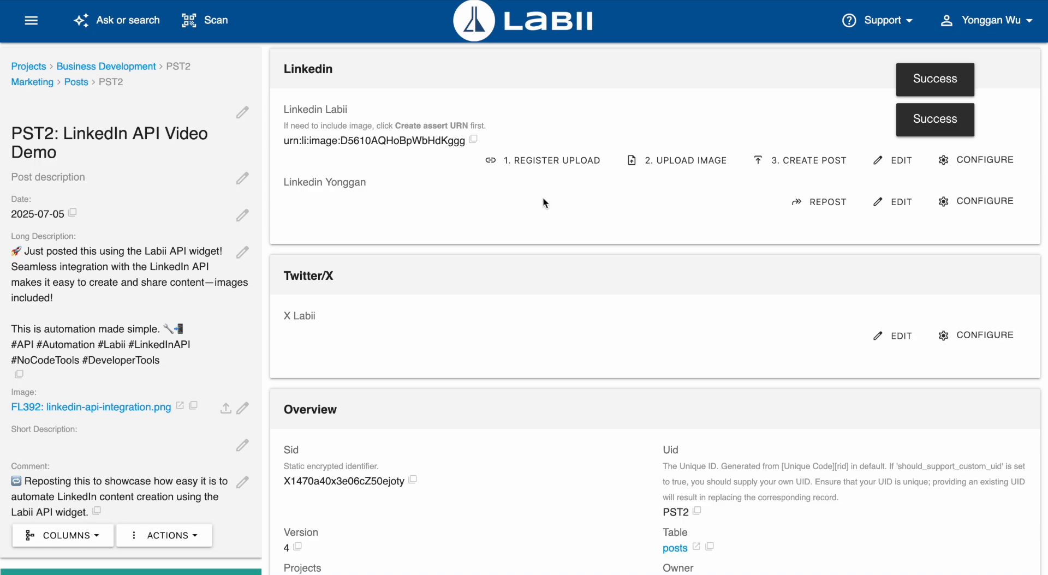
# Create the company LinkedIn post from the PST2 record and open its share link.
pyautogui.click(814, 163)
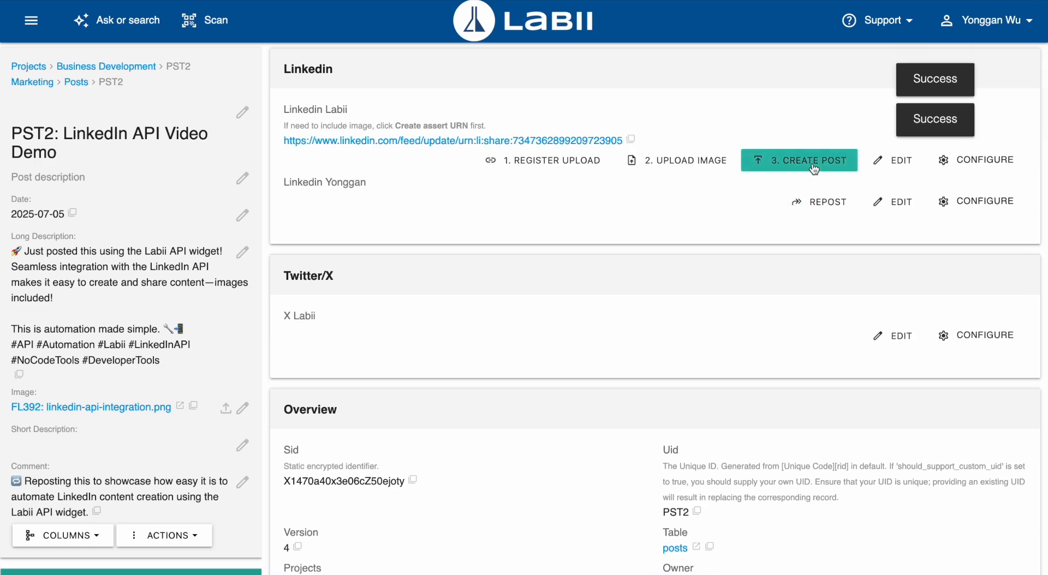
pyautogui.click(431, 142)
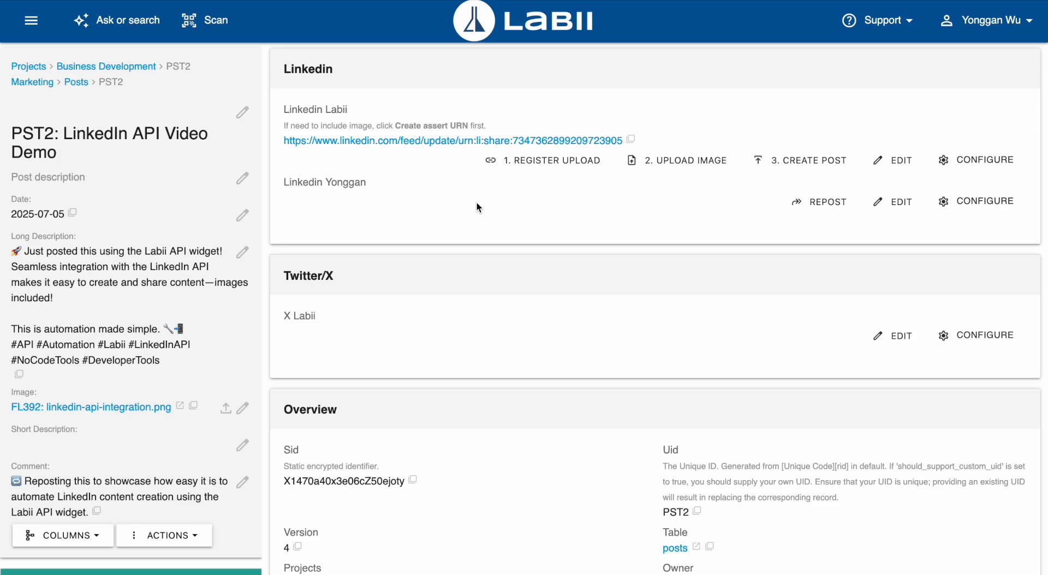
# Repost the company post through the personal LinkedIn column and view the repost on LinkedIn.
pyautogui.click(817, 211)
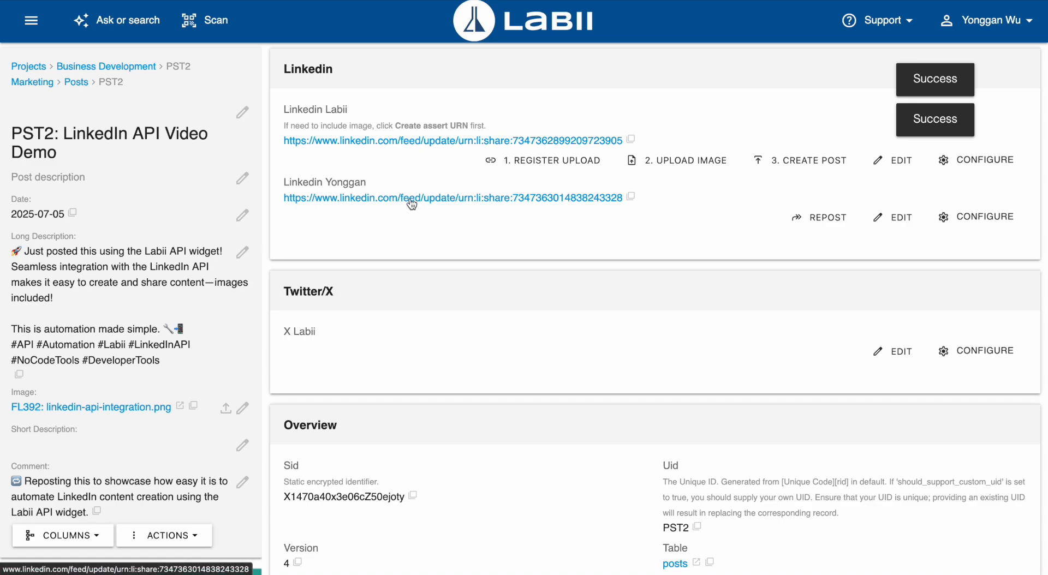
pyautogui.click(409, 199)
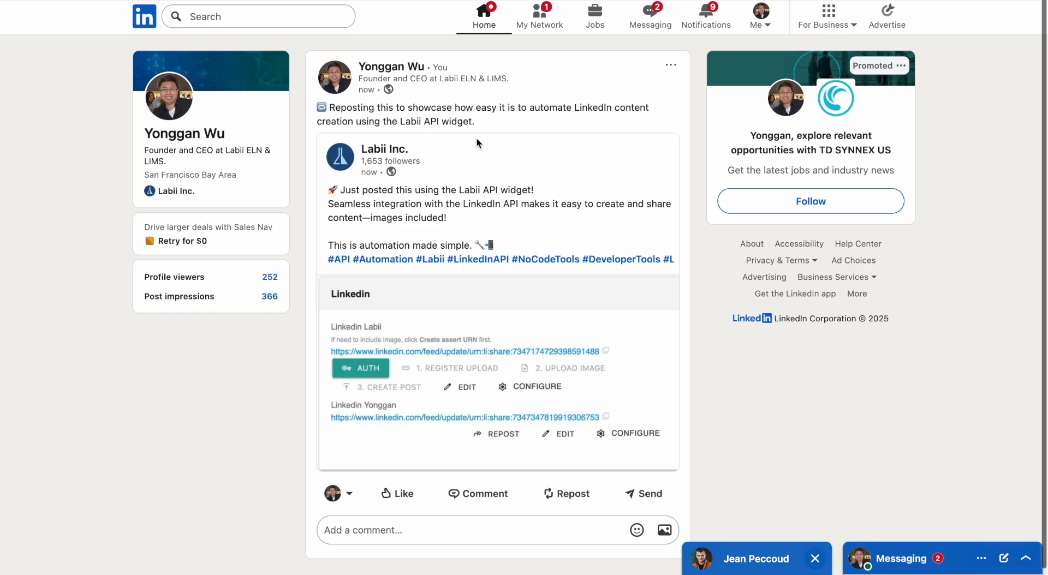
pyautogui.press('super+w')
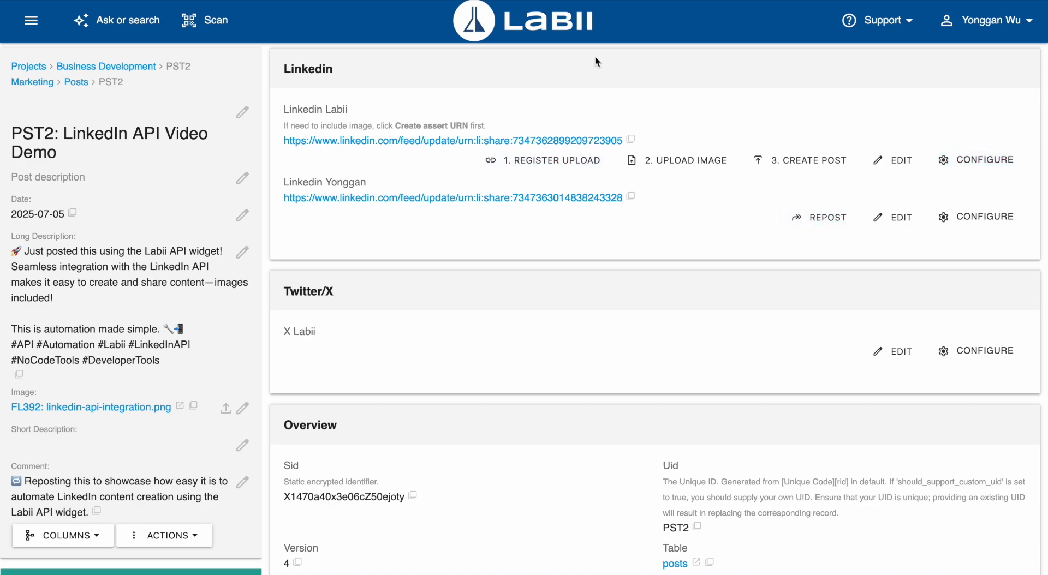
# Open the linkedin_labii column's API widget configuration for editing and review its authorization information.
pyautogui.click(484, 1)
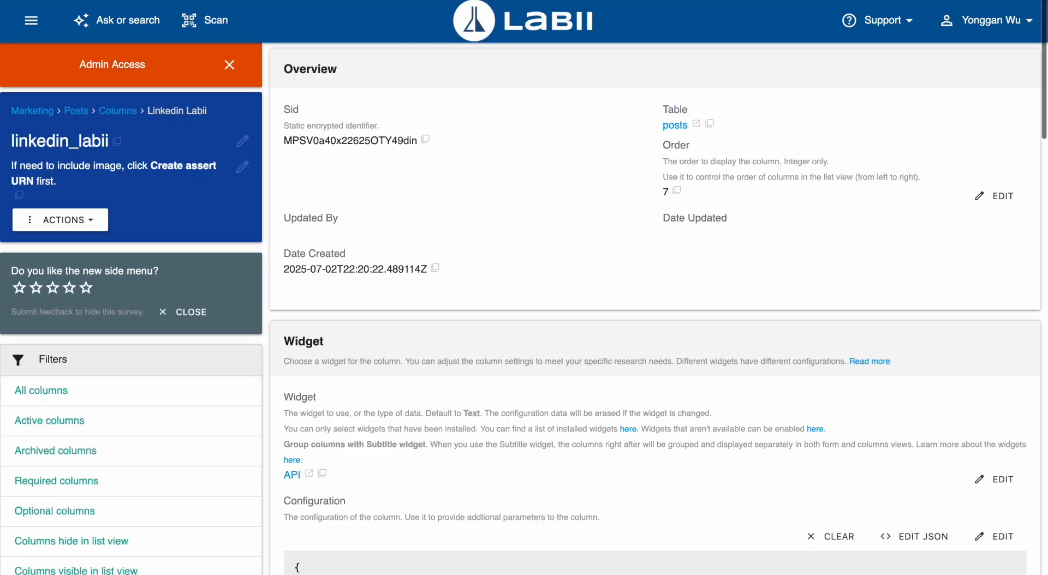
pyautogui.scroll(-5, 427, 293)
pyautogui.scroll(-1, 427, 290)
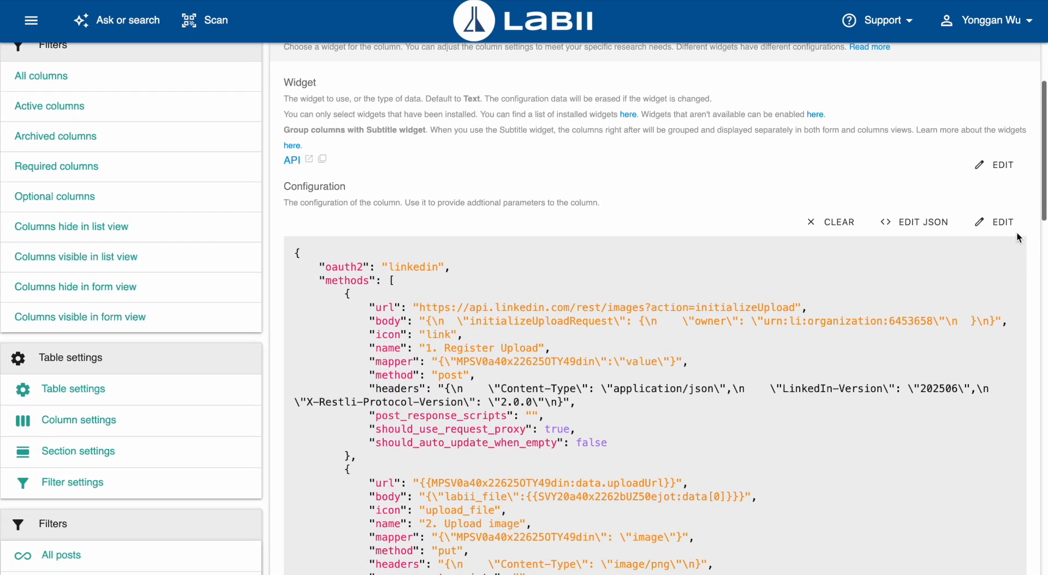
pyautogui.click(995, 223)
pyautogui.scroll(-5, 365, 302)
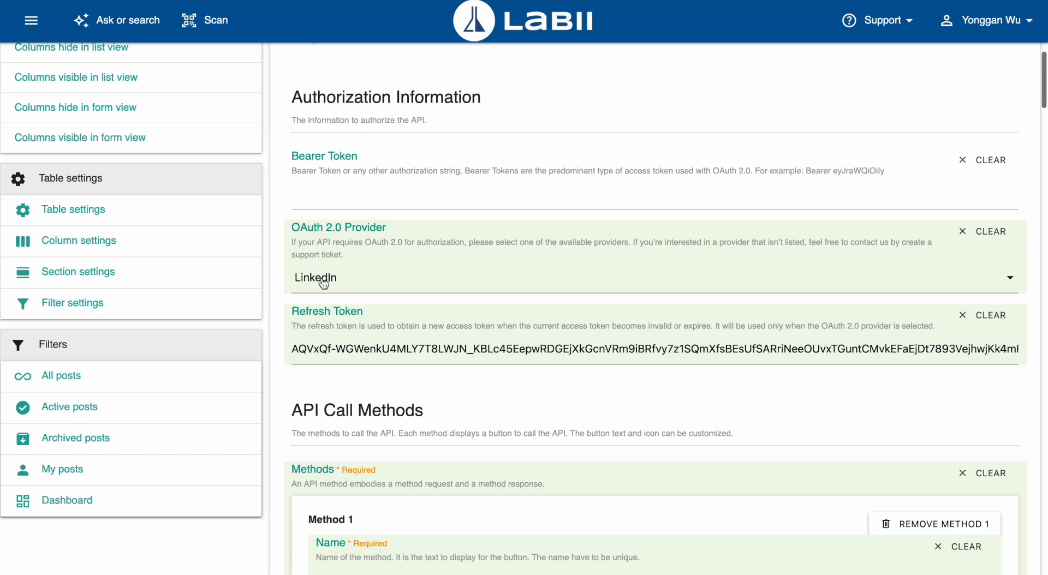
# Examine the "1. Register Upload" method's URL, headers, body, mapper and request proxy setting.
pyautogui.scroll(-3, 323, 279)
pyautogui.scroll(-6, 323, 279)
pyautogui.scroll(-1, 284, 238)
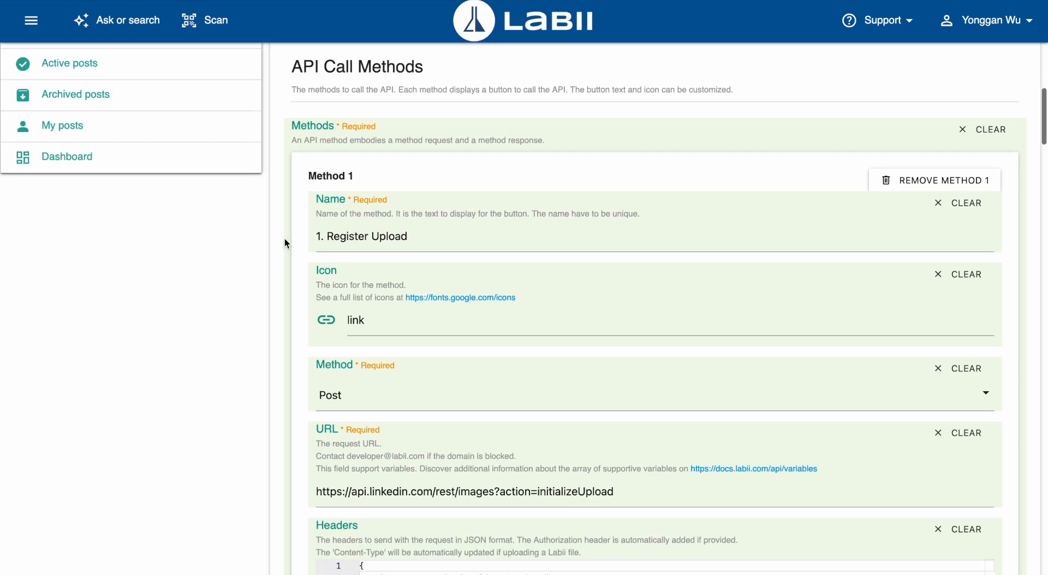
pyautogui.scroll(-6, 303, 247)
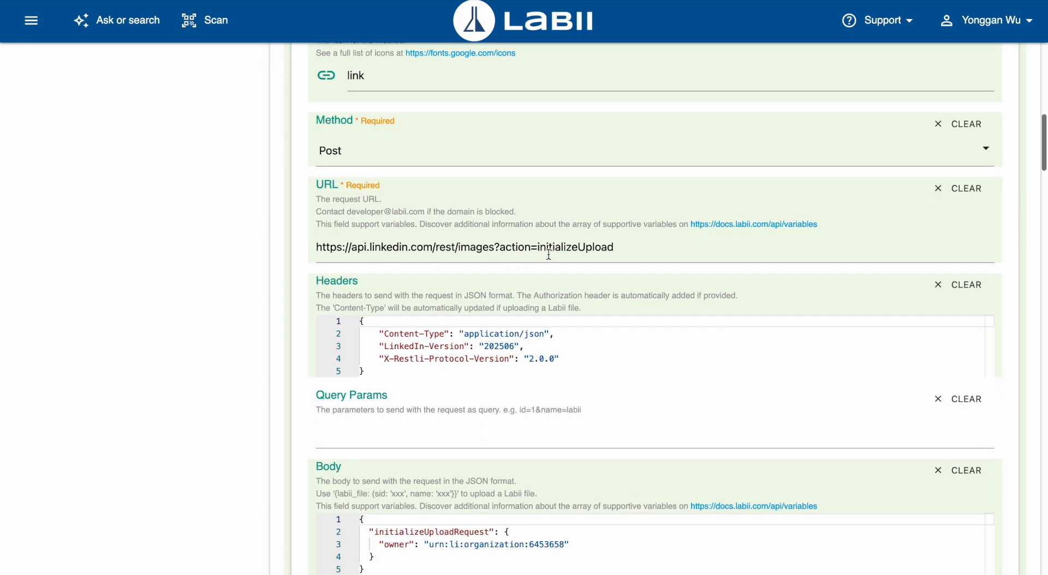
pyautogui.scroll(-3, 461, 255)
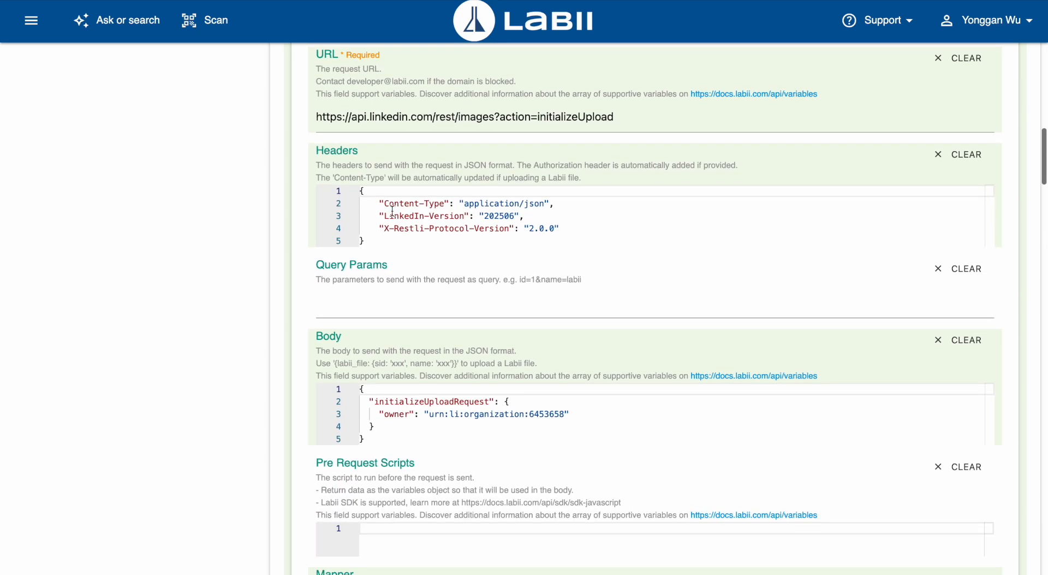
pyautogui.scroll(-2, 297, 283)
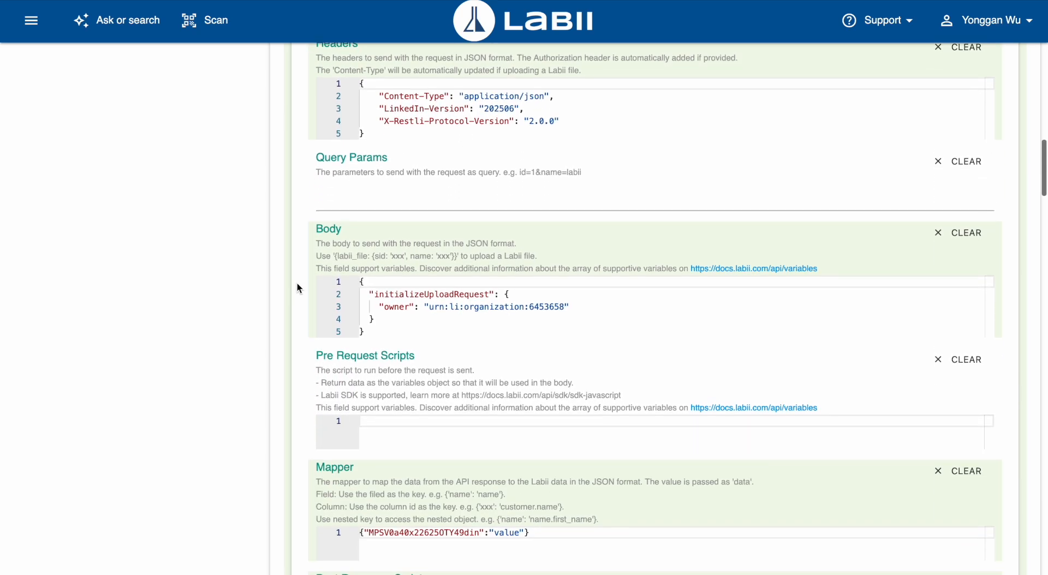
pyautogui.scroll(-1, 297, 283)
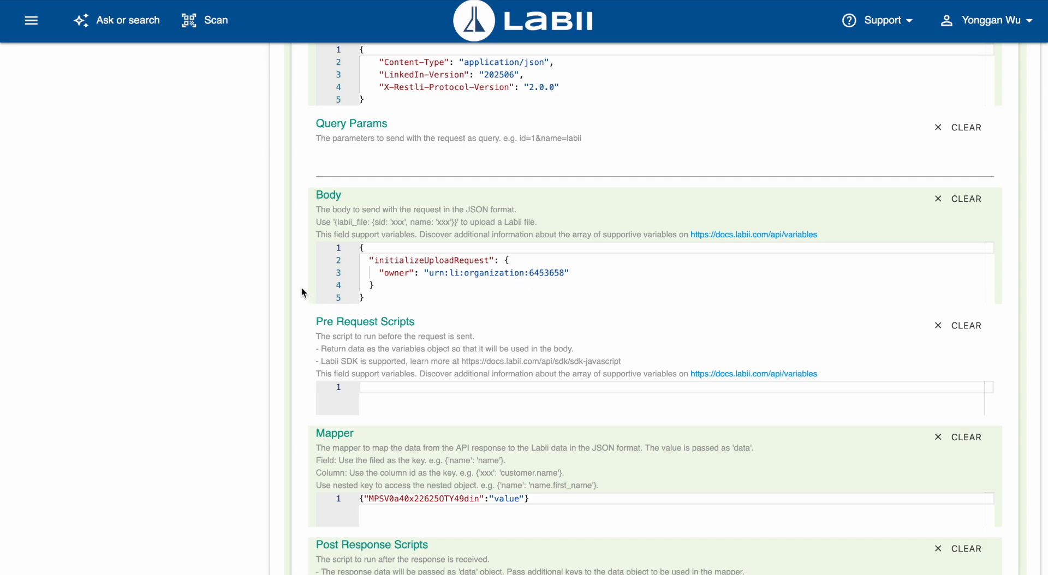
pyautogui.scroll(-5, 302, 287)
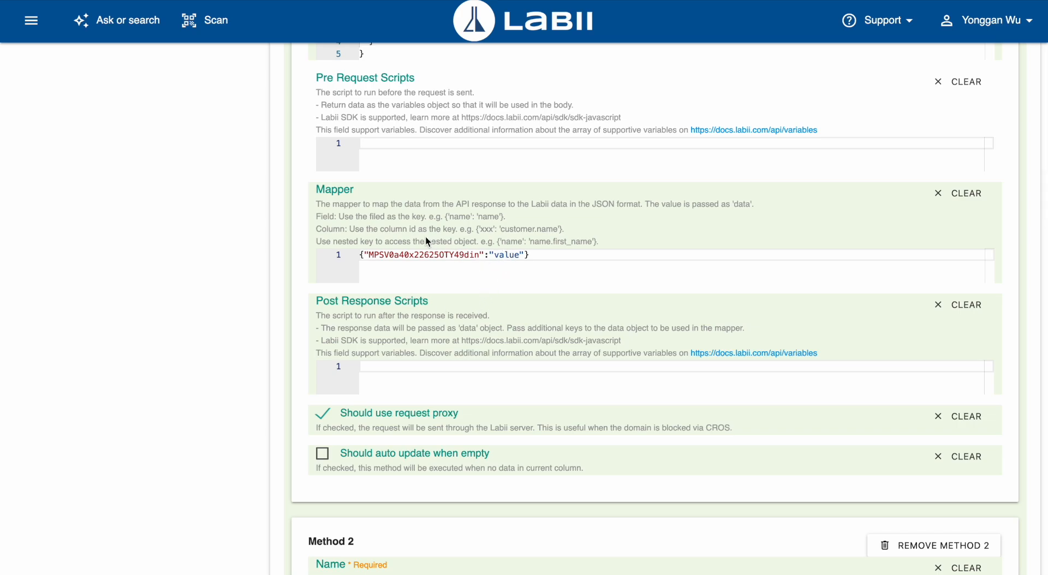
# Examine the "2. Upload image" method's request URL, headers, labii_file body, mapper and post response script.
pyautogui.scroll(-6, 294, 256)
pyautogui.scroll(-4, 295, 261)
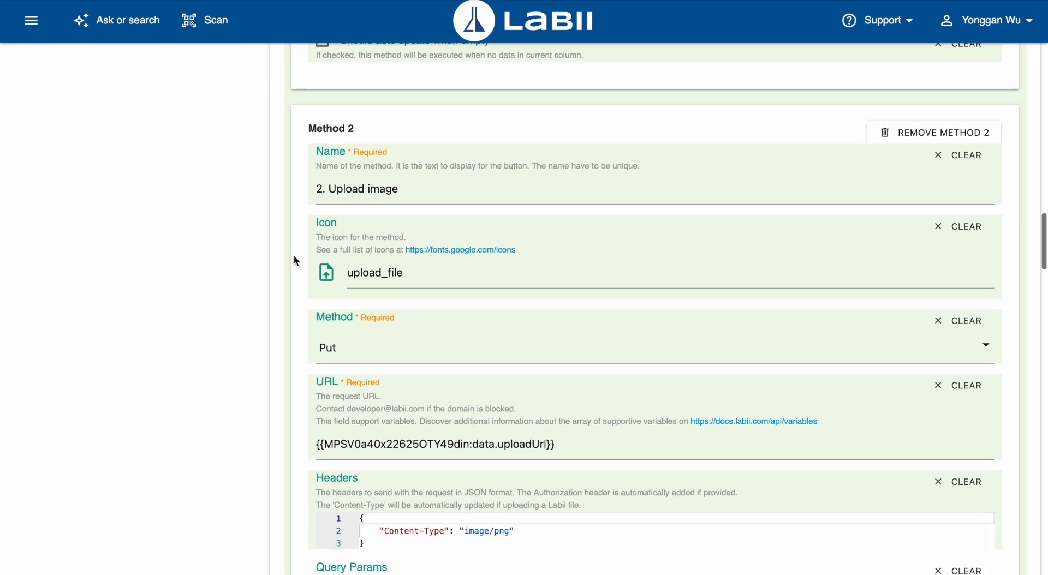
pyautogui.scroll(-1, 295, 260)
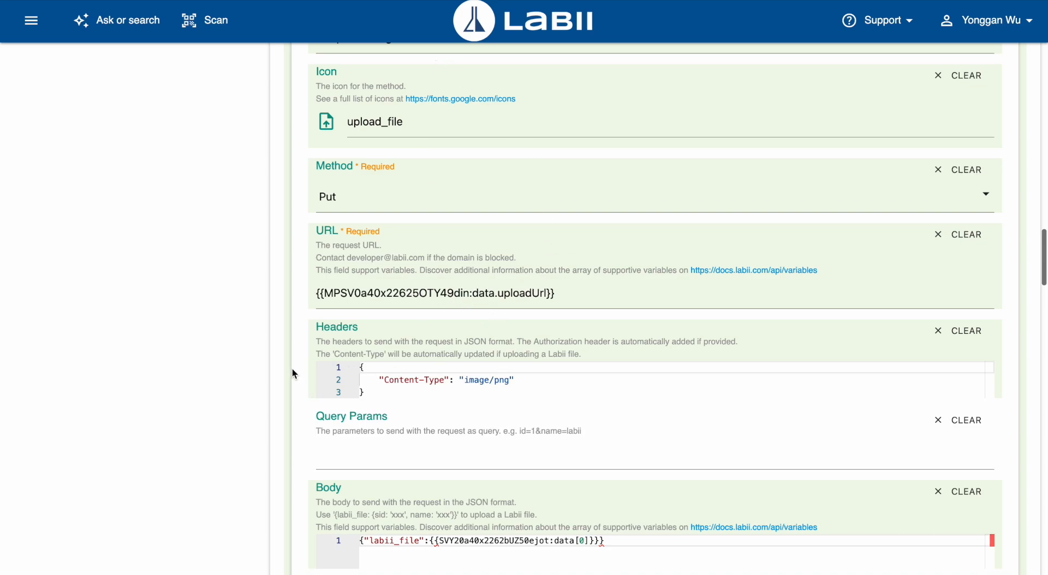
pyautogui.scroll(-2, 293, 369)
pyautogui.scroll(-2, 293, 368)
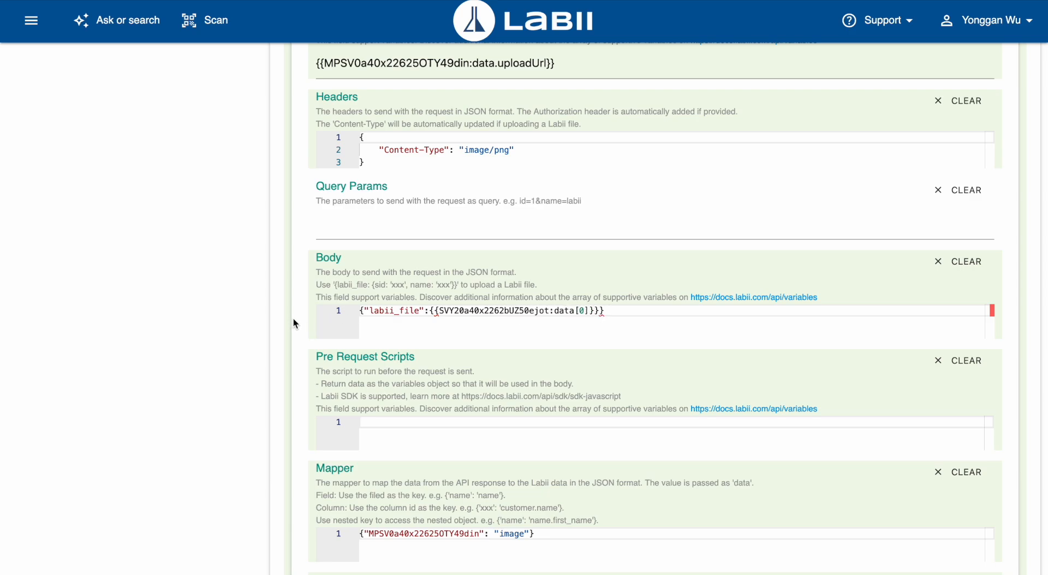
pyautogui.scroll(-3, 304, 324)
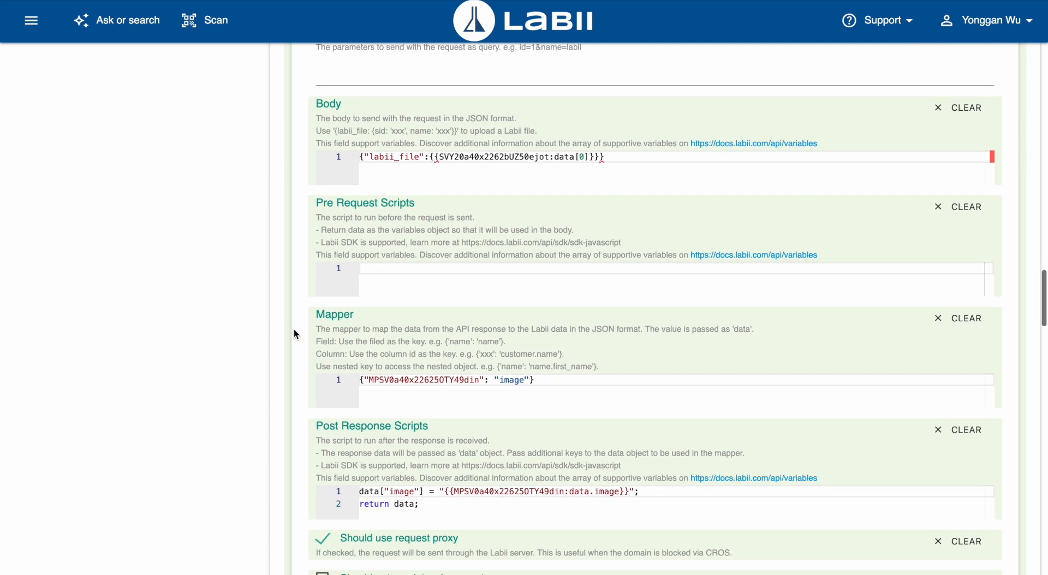
pyautogui.scroll(-2, 294, 329)
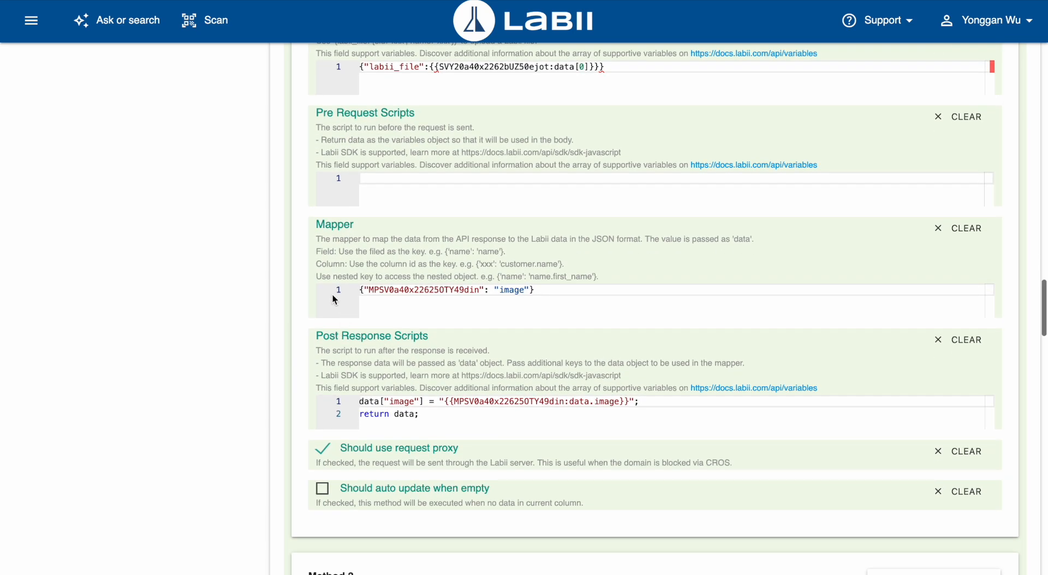
pyautogui.scroll(-3, 303, 271)
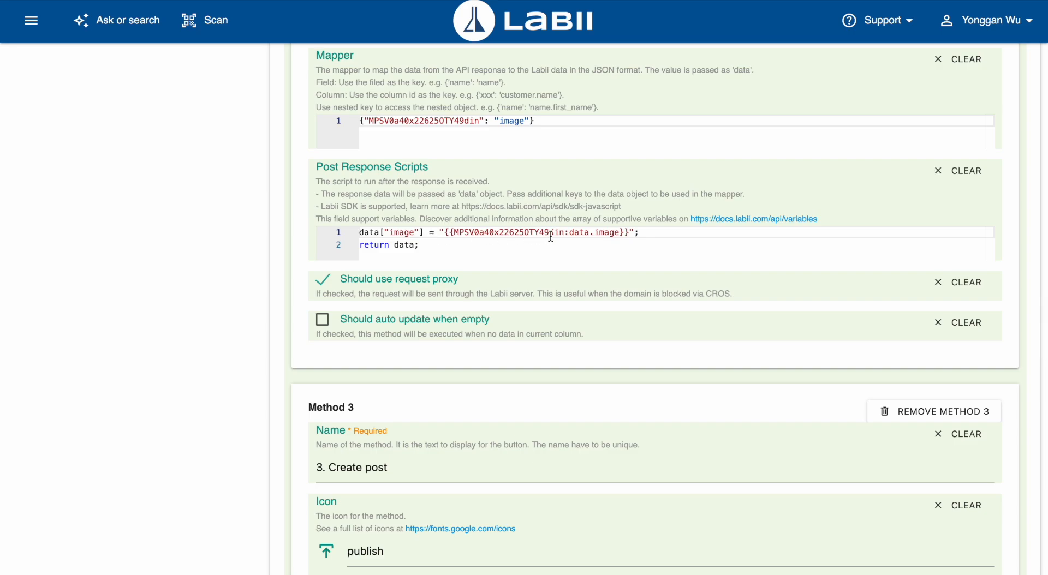
# Examine the "3. Create post" method's URL, headers, body, mapper and post response script.
pyautogui.scroll(-6, 309, 256)
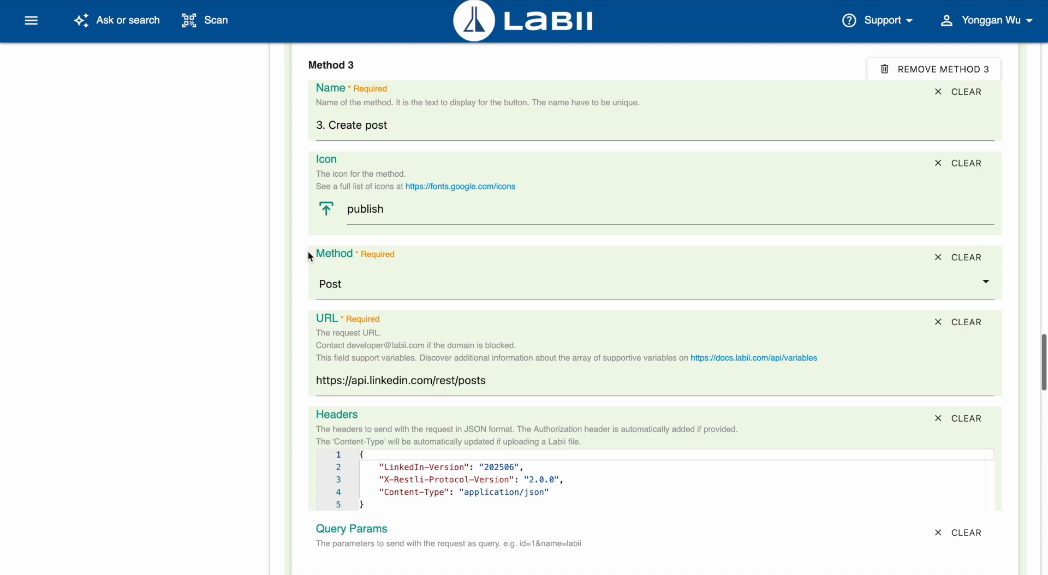
pyautogui.scroll(-2, 308, 254)
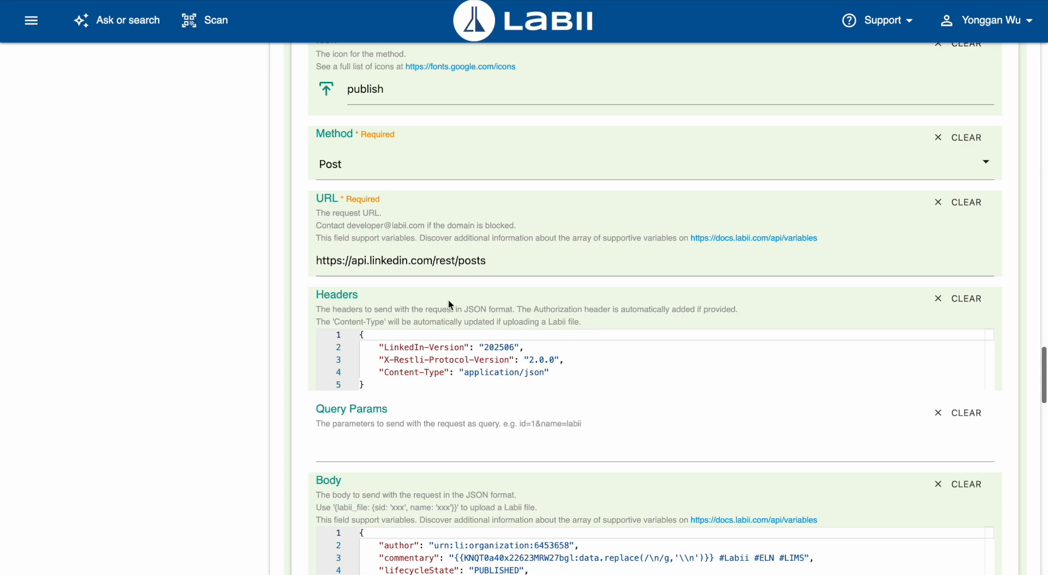
pyautogui.scroll(-2, 309, 350)
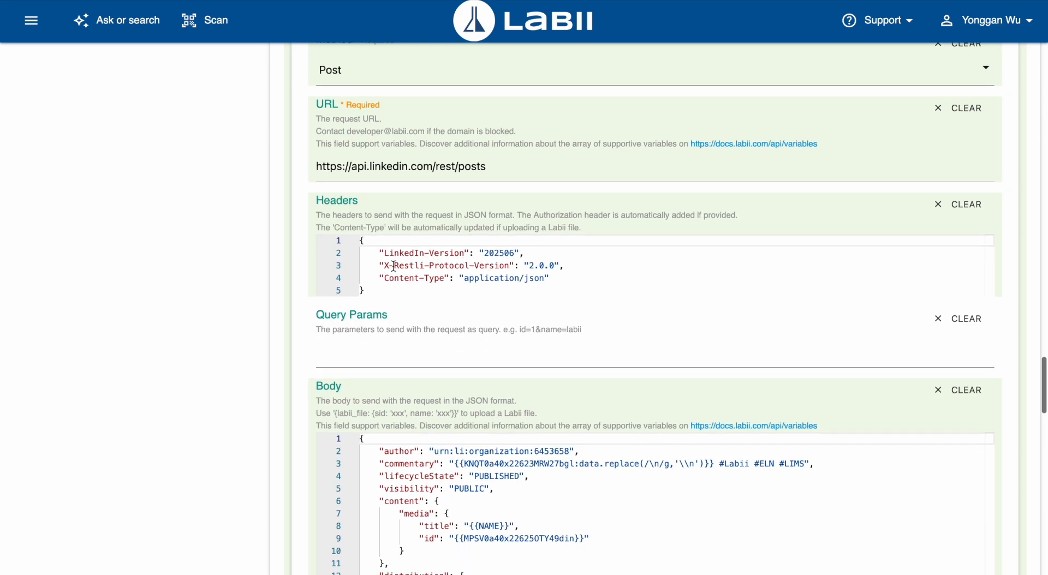
pyautogui.scroll(-5, 312, 296)
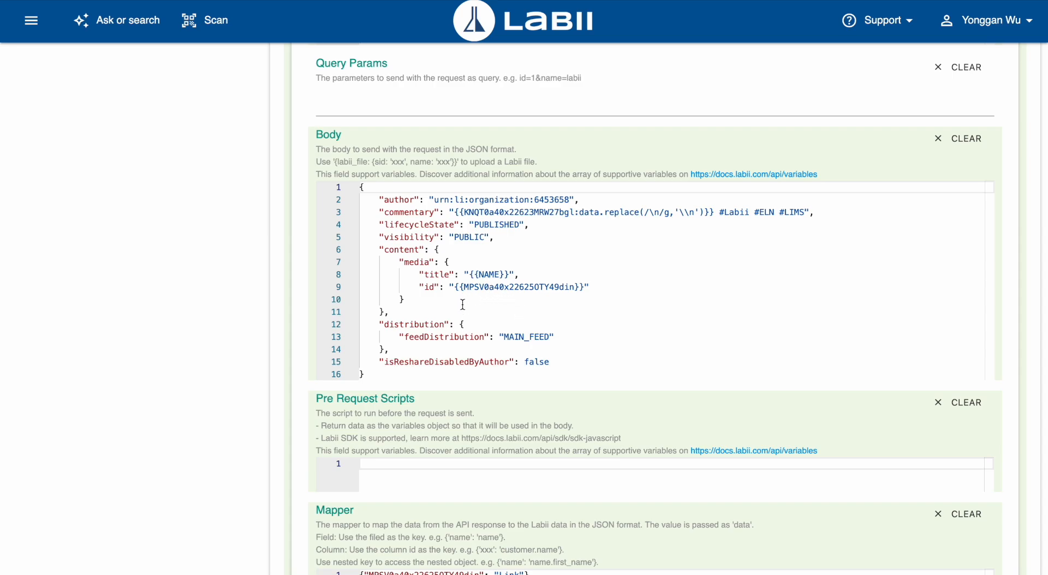
pyautogui.scroll(-7, 314, 295)
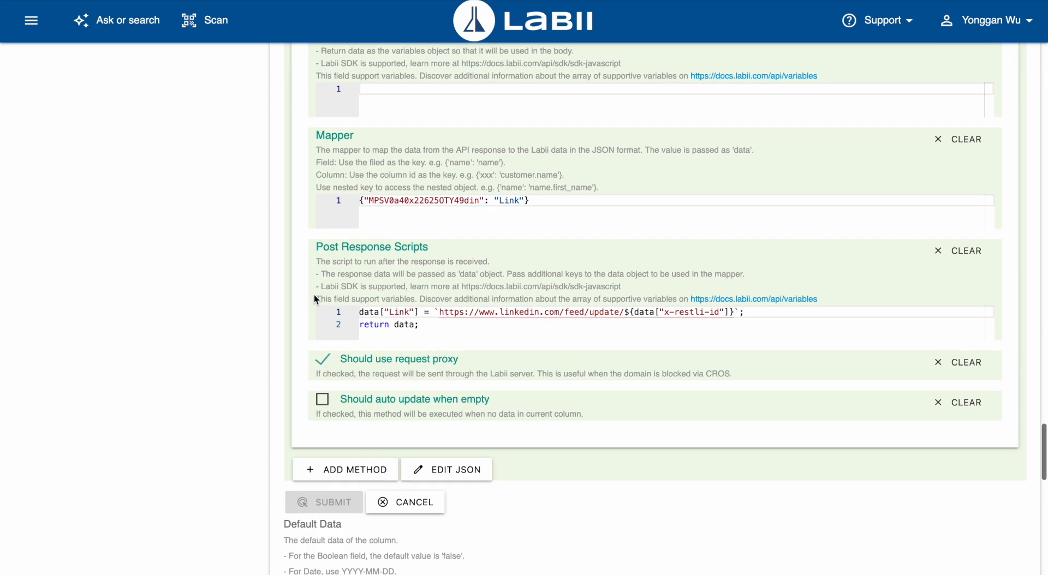
pyautogui.scroll(-1, 314, 299)
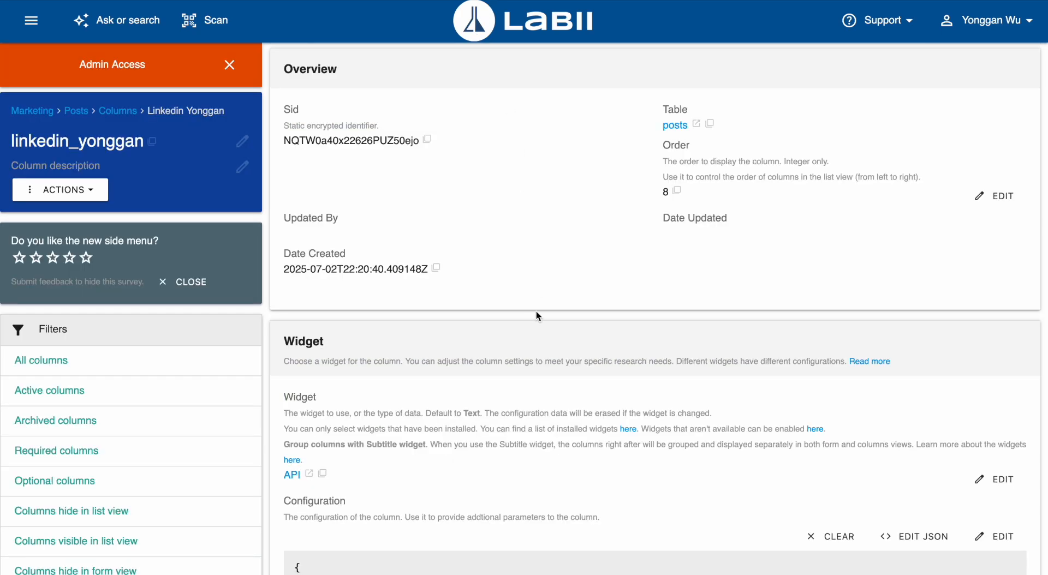
# Open the personal LinkedIn column's configuration for editing and examine its Repost method's request body, mapper and post response script.
pyautogui.scroll(-5, 537, 311)
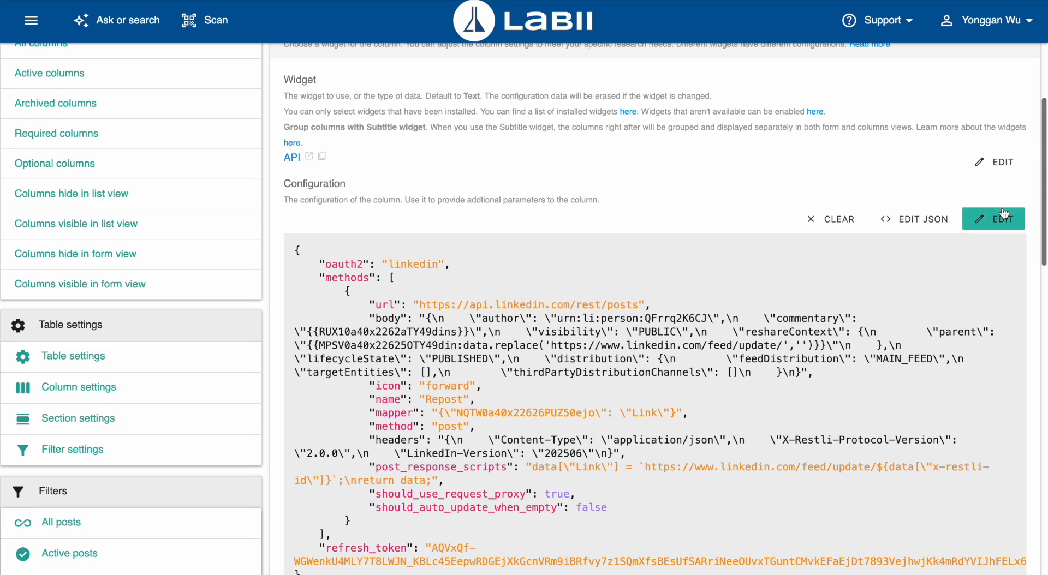
pyautogui.click(1004, 213)
pyautogui.scroll(-10, 546, 270)
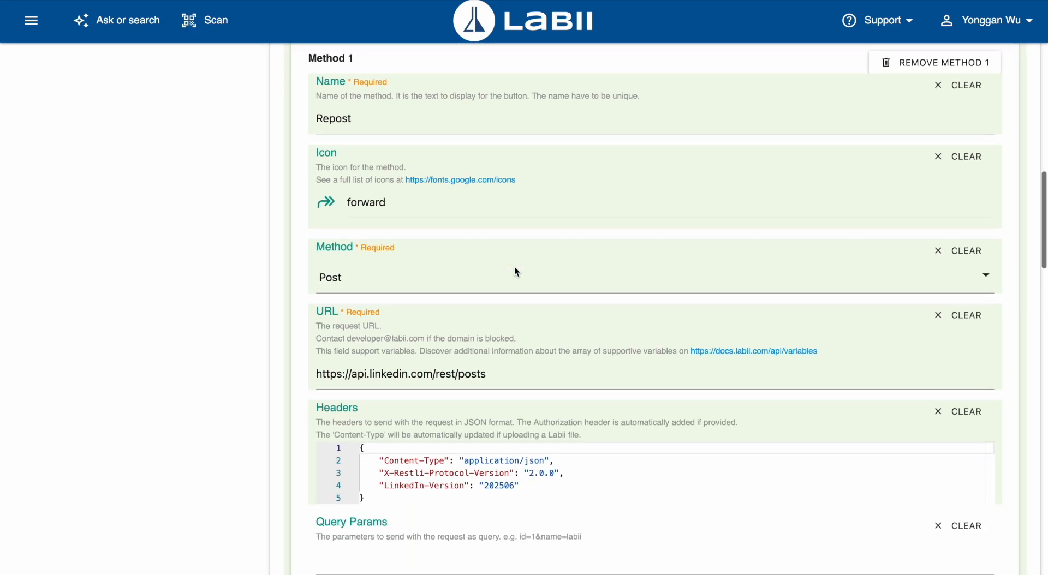
pyautogui.scroll(-3, 447, 262)
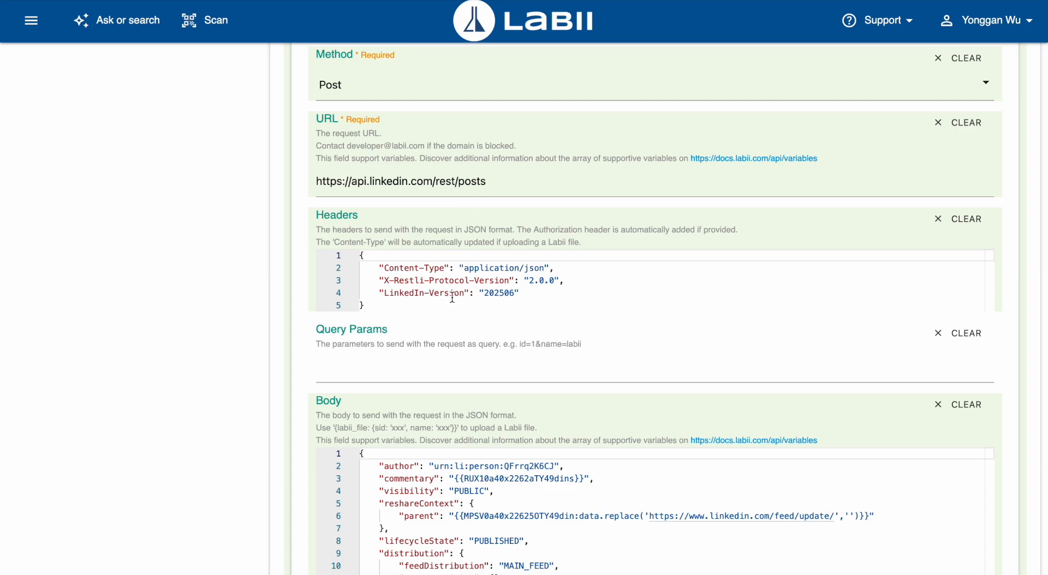
pyautogui.scroll(-6, 316, 332)
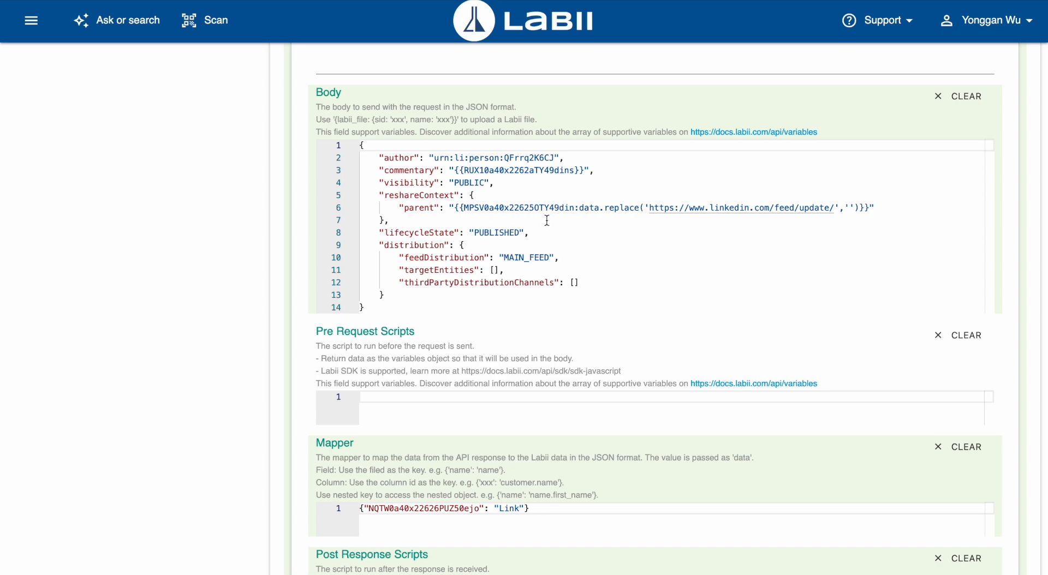
pyautogui.scroll(-4, 314, 243)
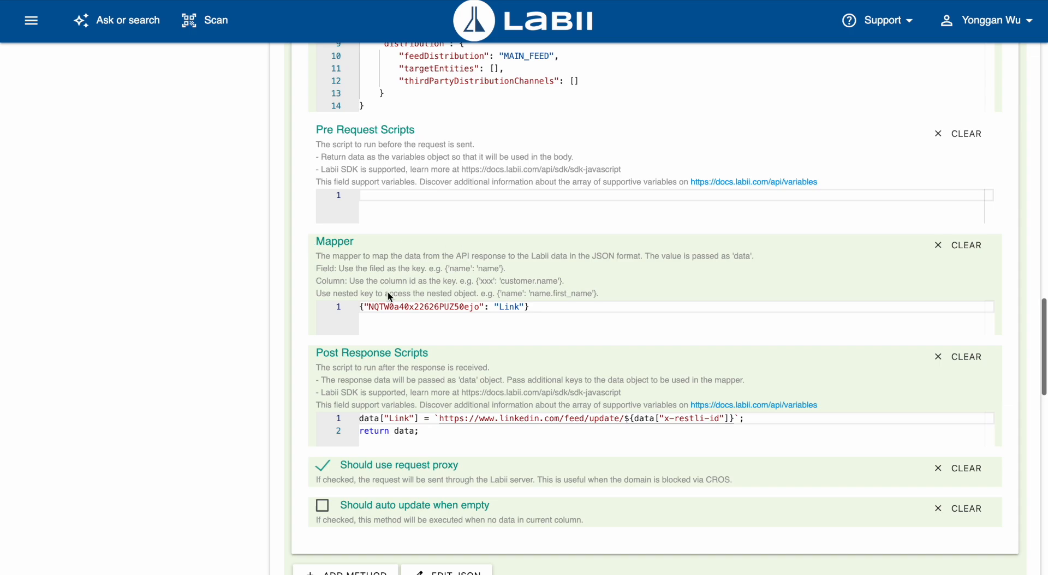
pyautogui.scroll(-2, 390, 297)
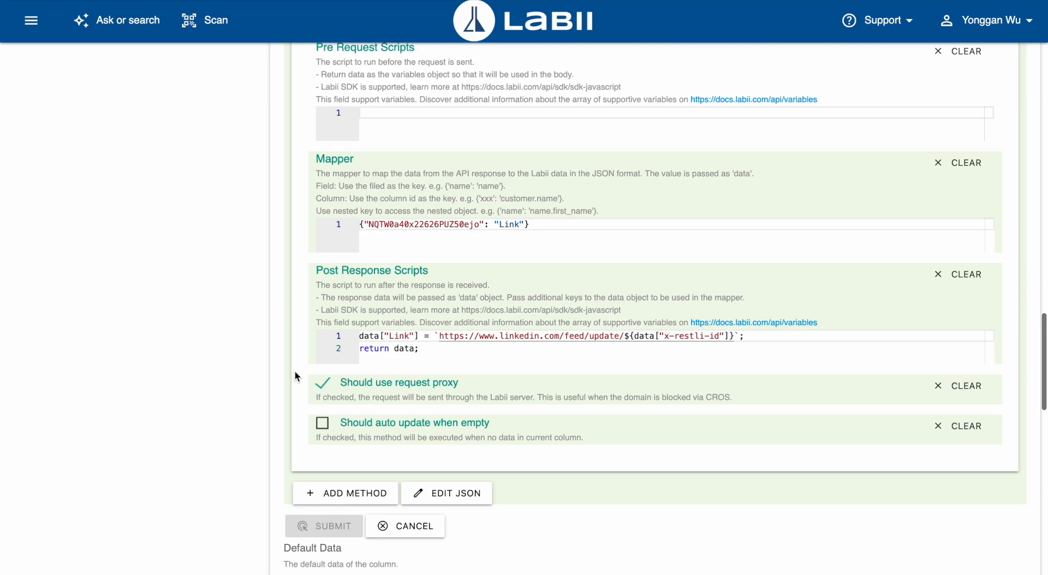
pyautogui.scroll(-2, 295, 371)
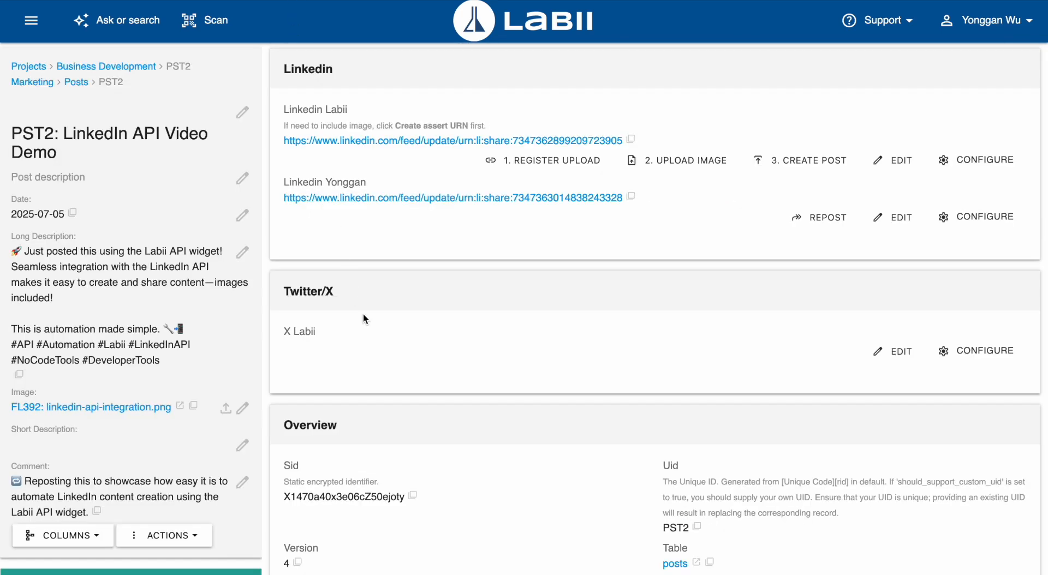